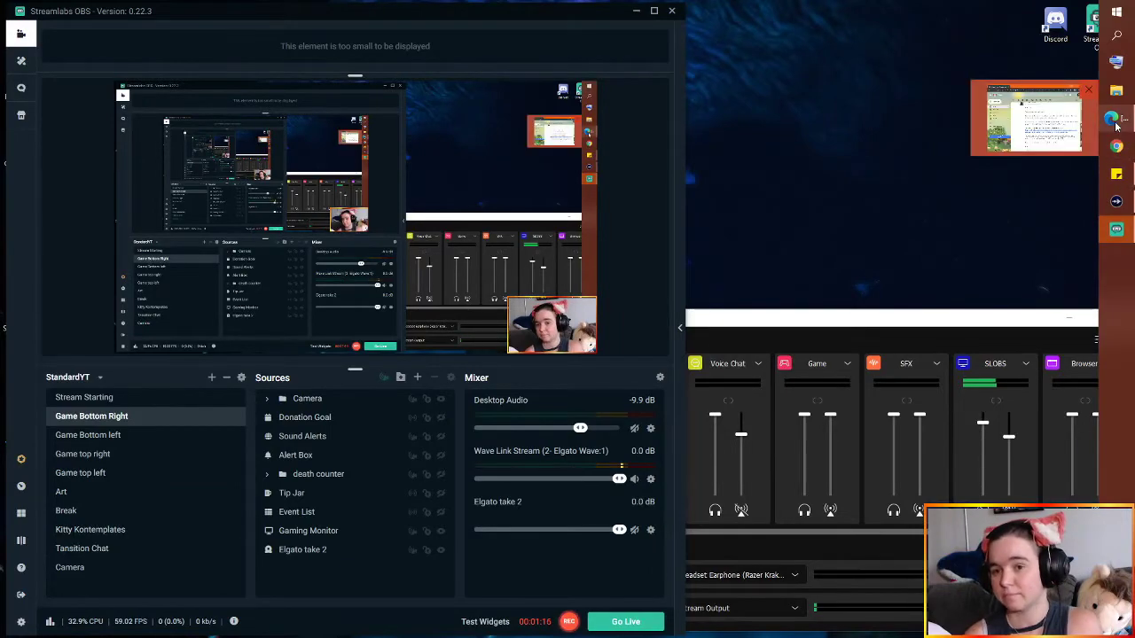
# - Bring up the Elgato support reply in Gmail and move its window to the left
pyautogui.click(1114, 123)
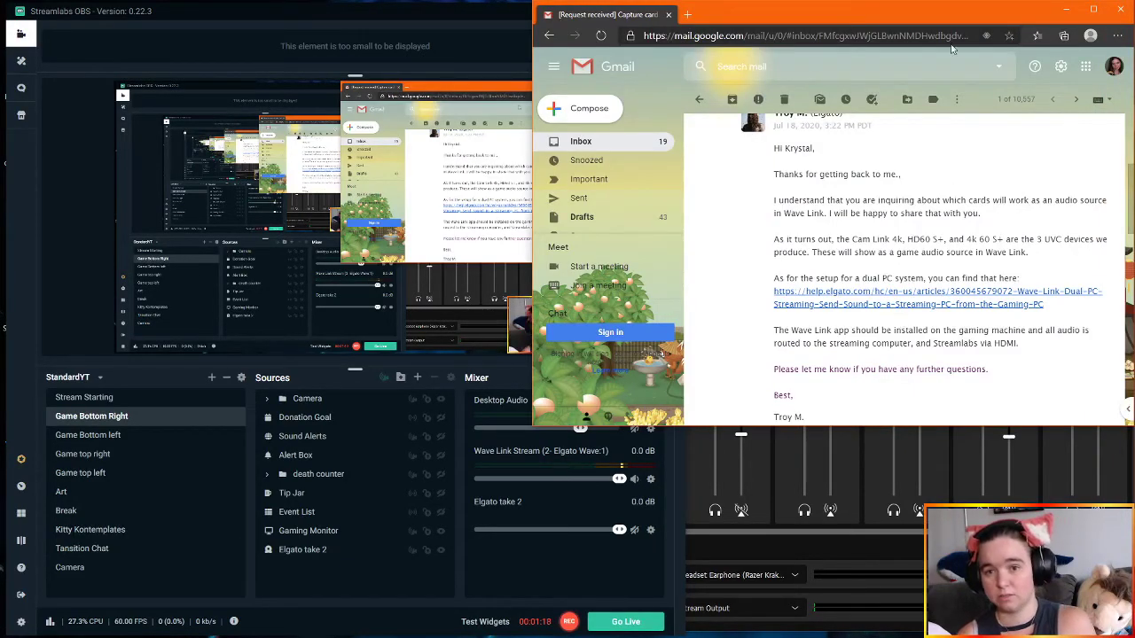
pyautogui.moveTo(944, 15); pyautogui.dragTo(631, 61)
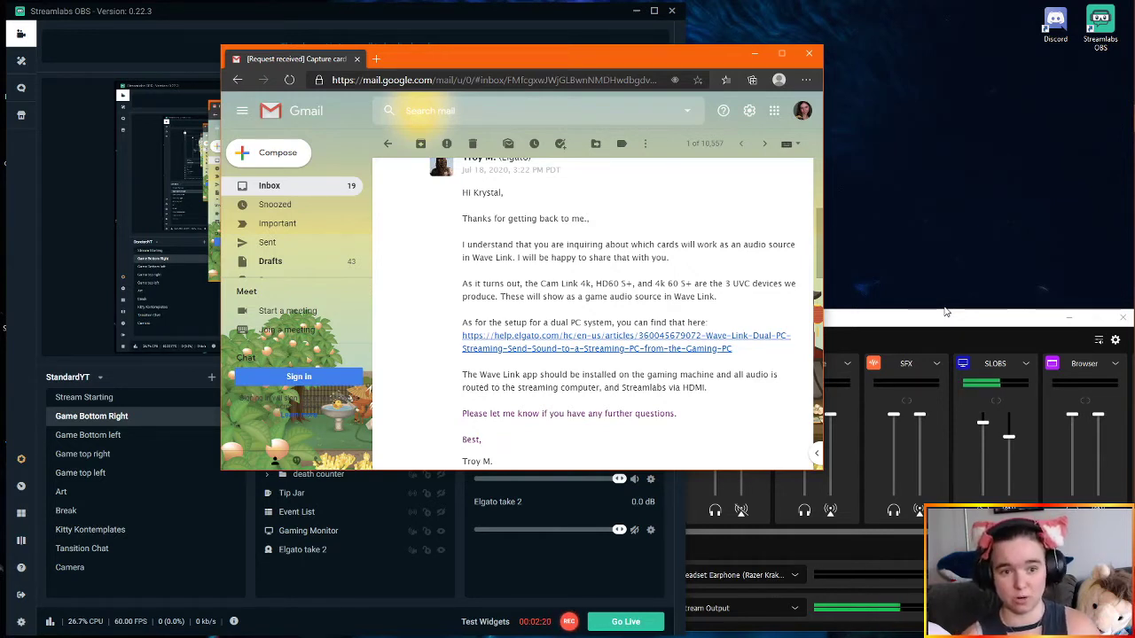
# - Minimize the Gmail window to reveal Streamlabs OBS and the Wave Link mixer
pyautogui.click(756, 52)
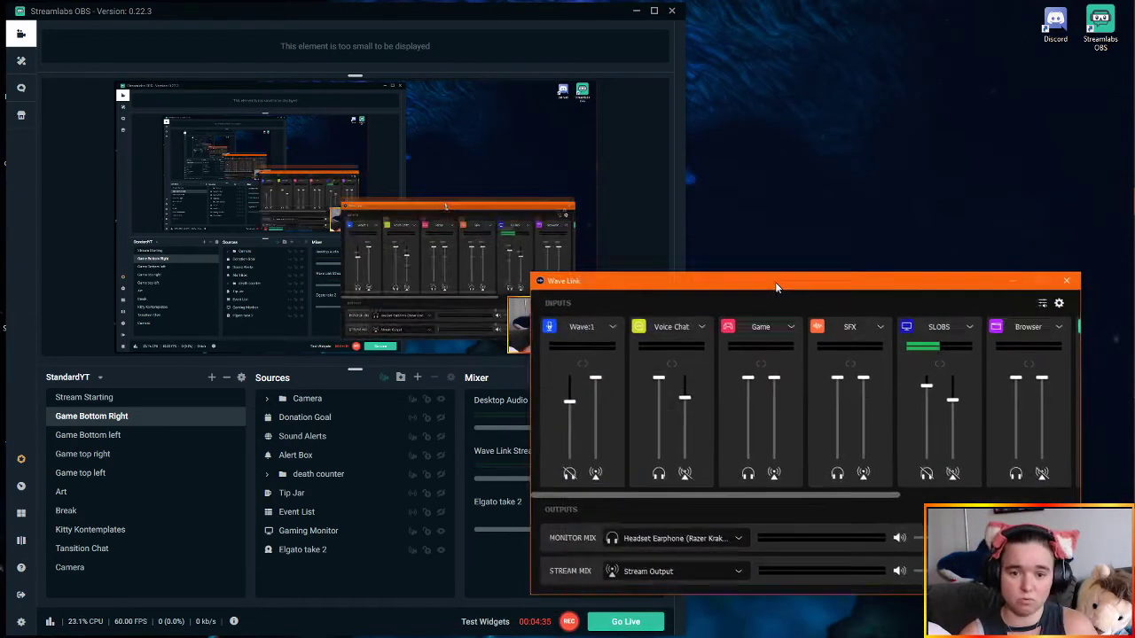
# - Reposition the Wave Link mixer and bring up Windows' app volume and device preferences
pyautogui.moveTo(769, 283); pyautogui.dragTo(757, 272)
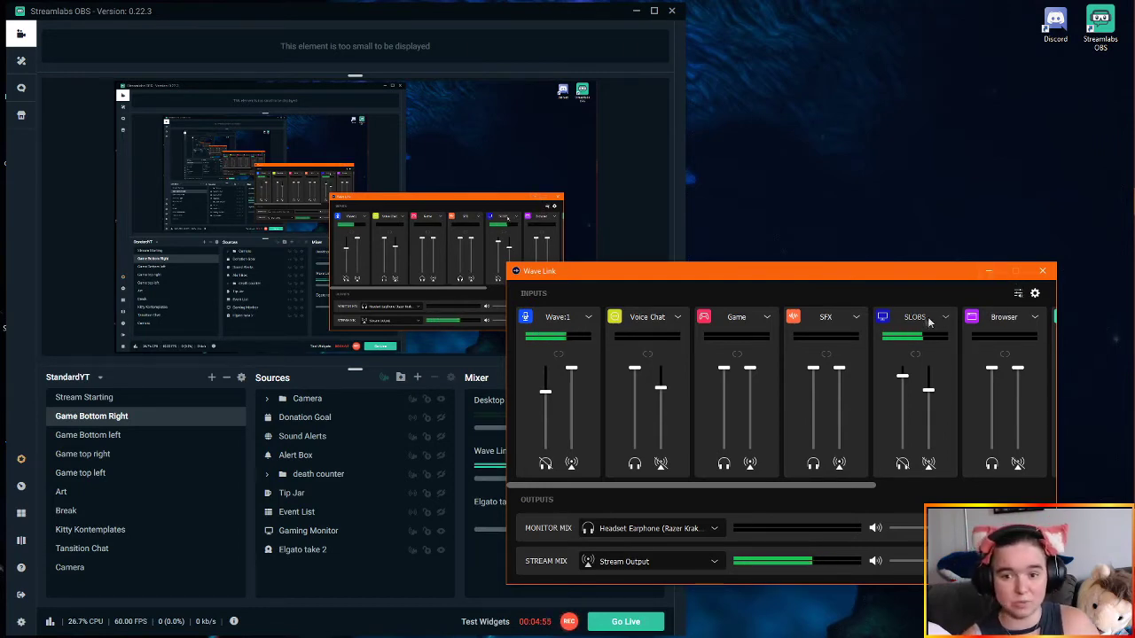
pyautogui.click(1018, 294)
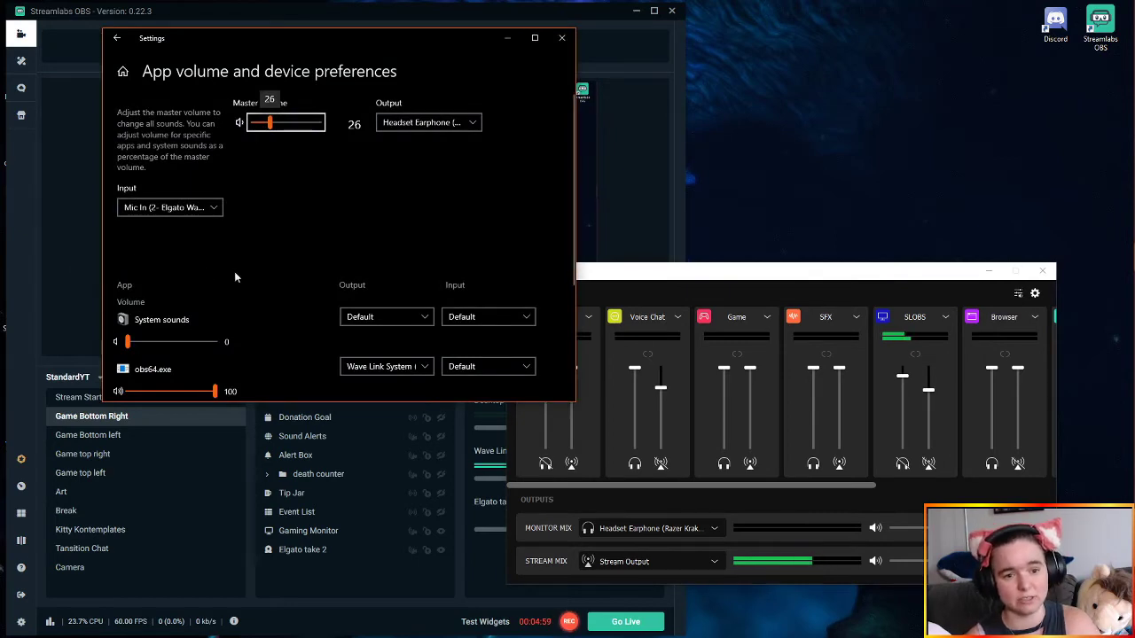
# - Keep obs64.exe output on Wave Link System, then close Windows Settings
pyautogui.scroll(-2, 312, 312)
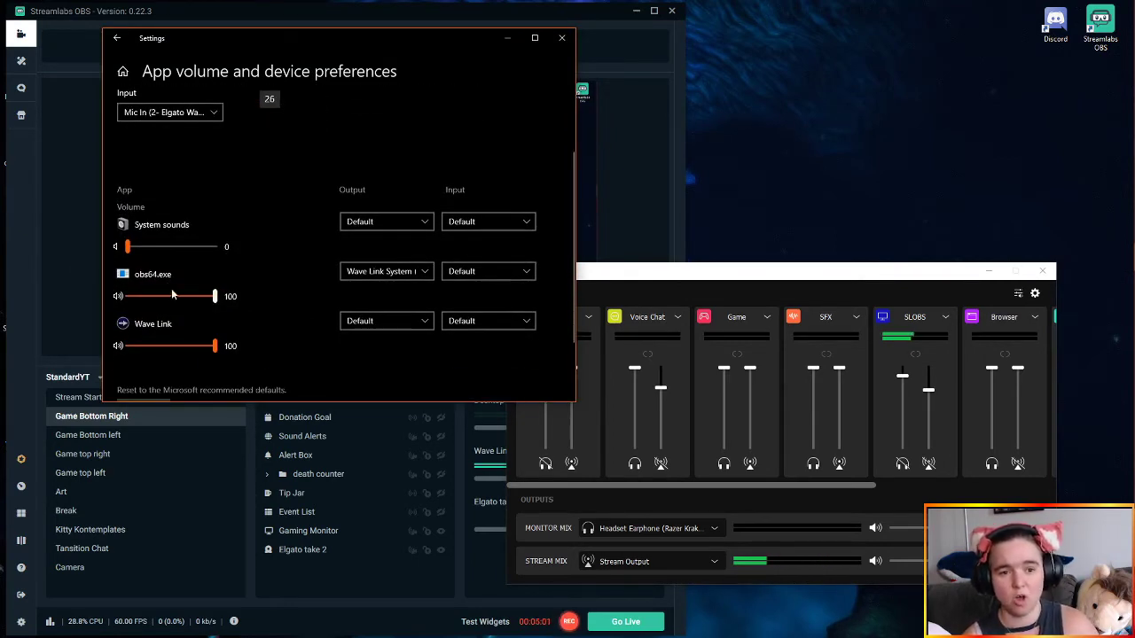
pyautogui.click(128, 248)
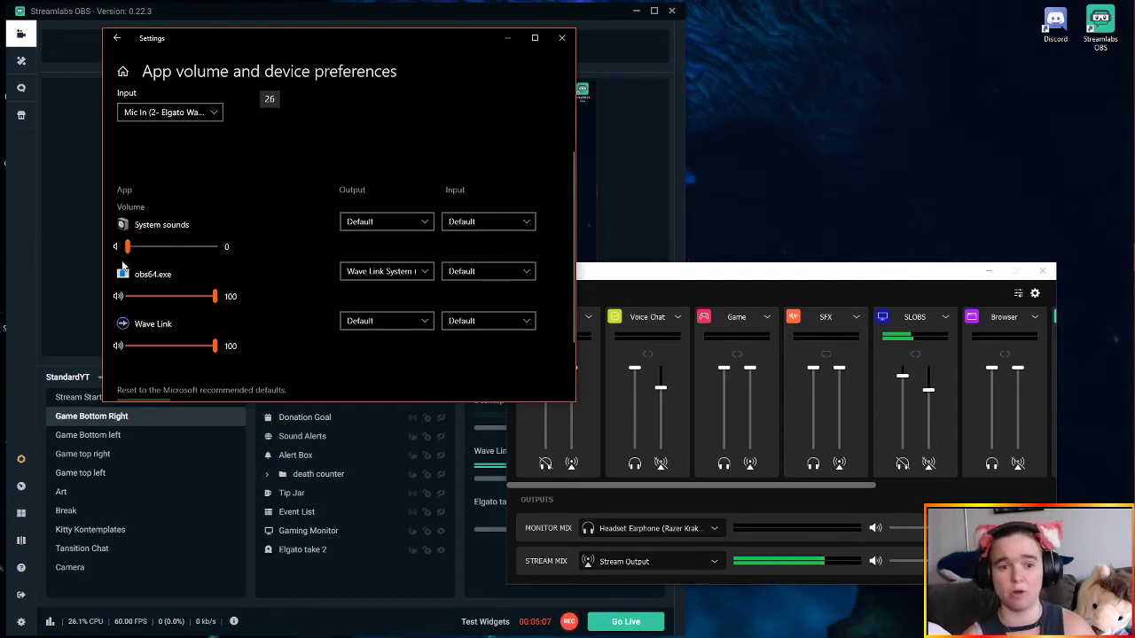
pyautogui.click(398, 271)
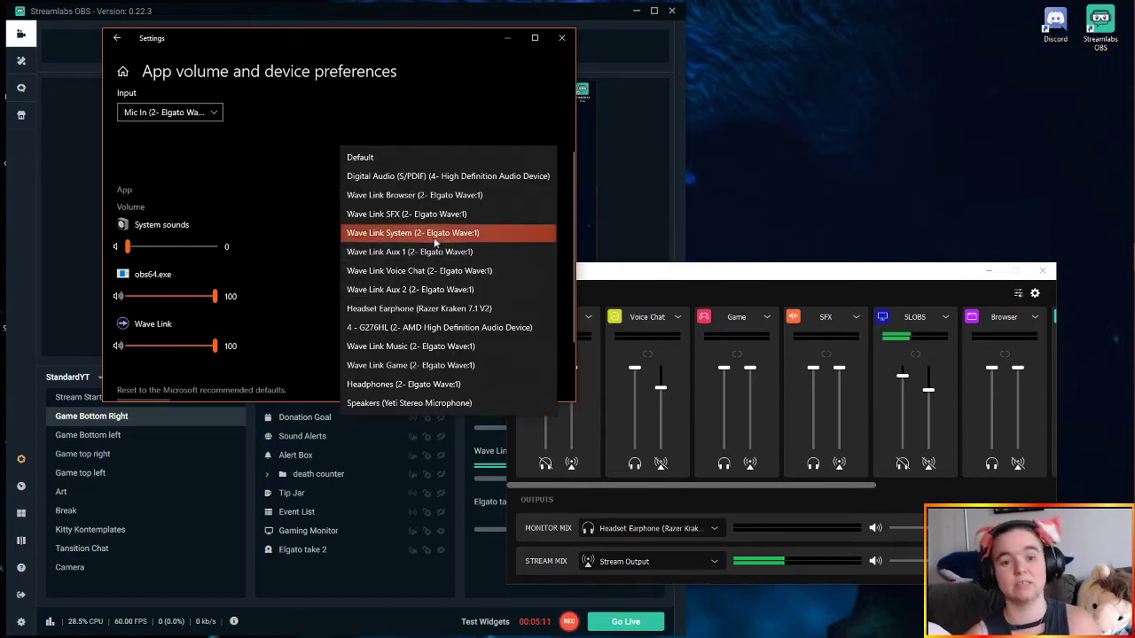
pyautogui.click(388, 233)
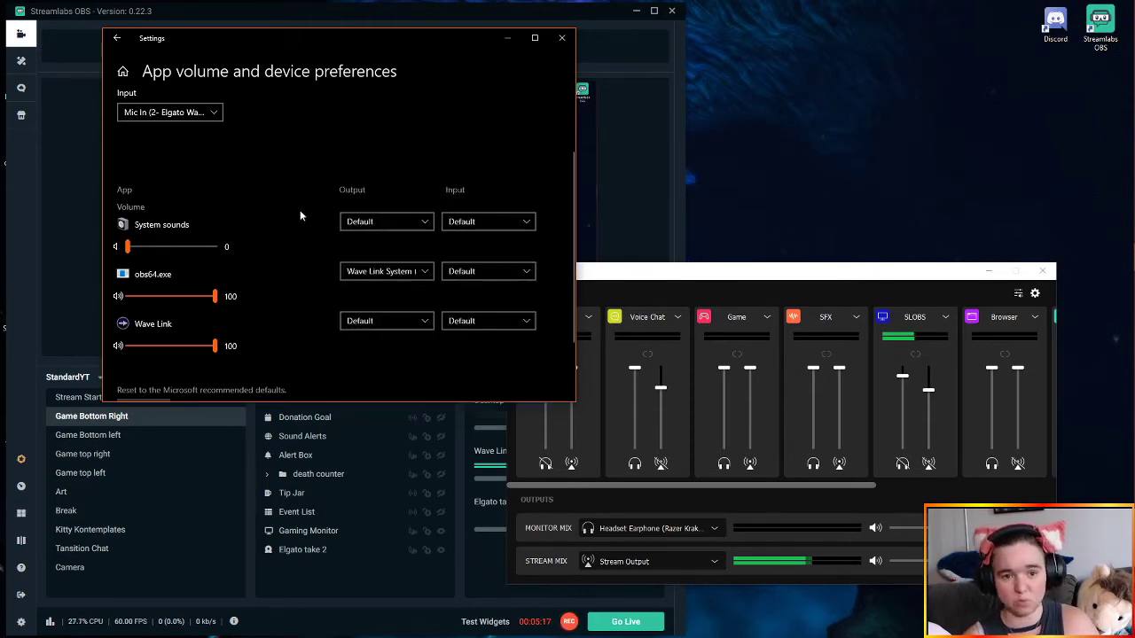
pyautogui.click(561, 37)
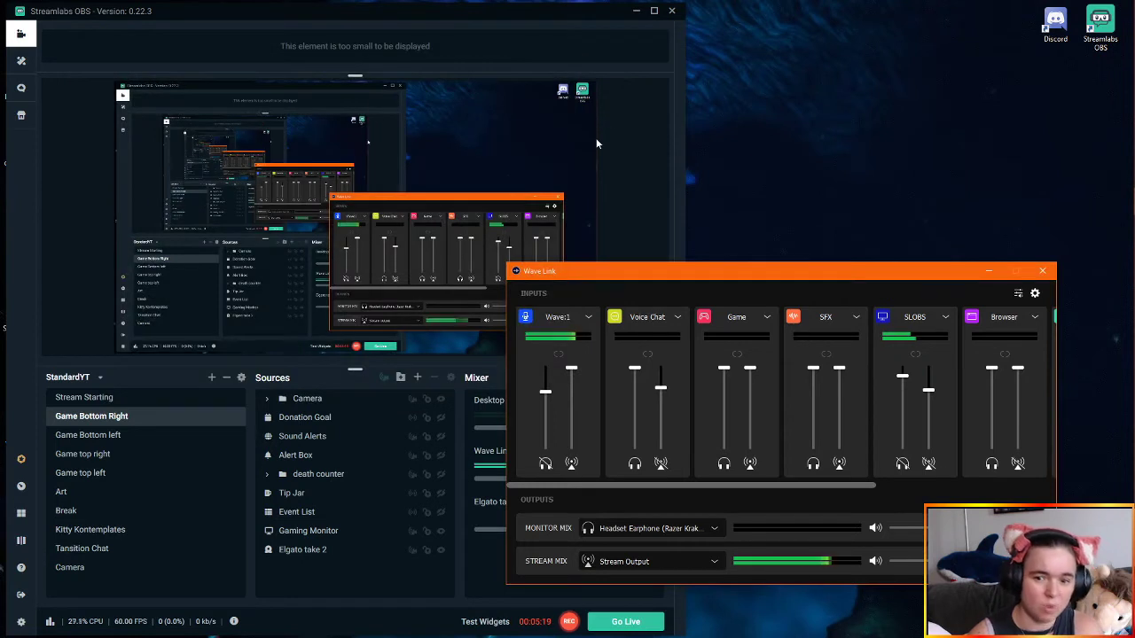
# - Toggle SLOBS monitoring on and back off in Wave Link, then minimize Wave Link
pyautogui.click(902, 464)
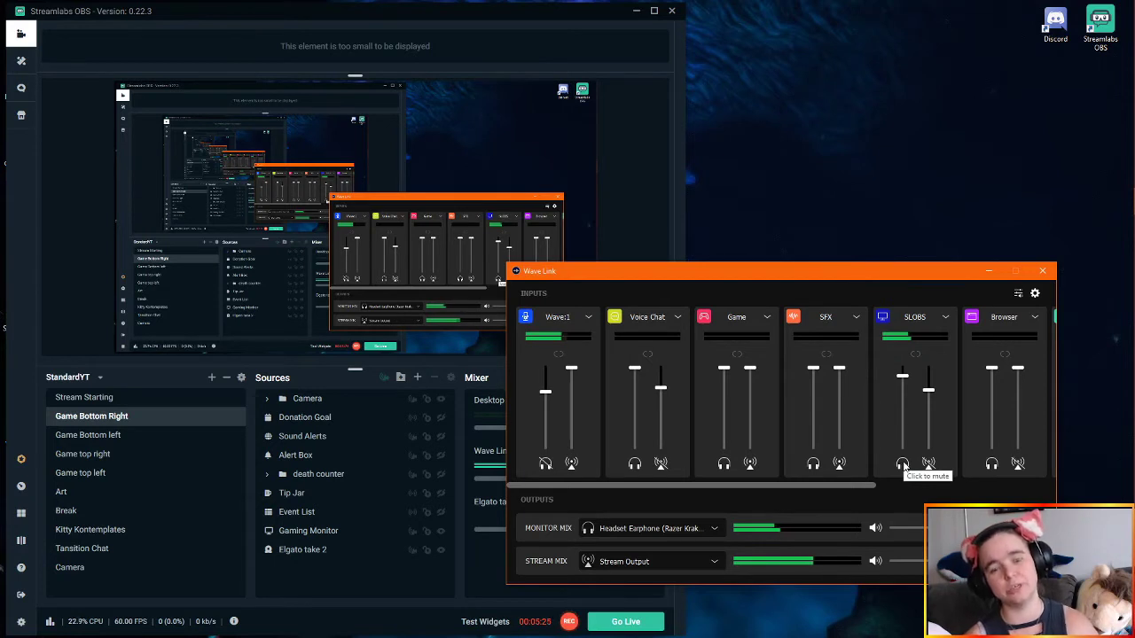
pyautogui.click(903, 463)
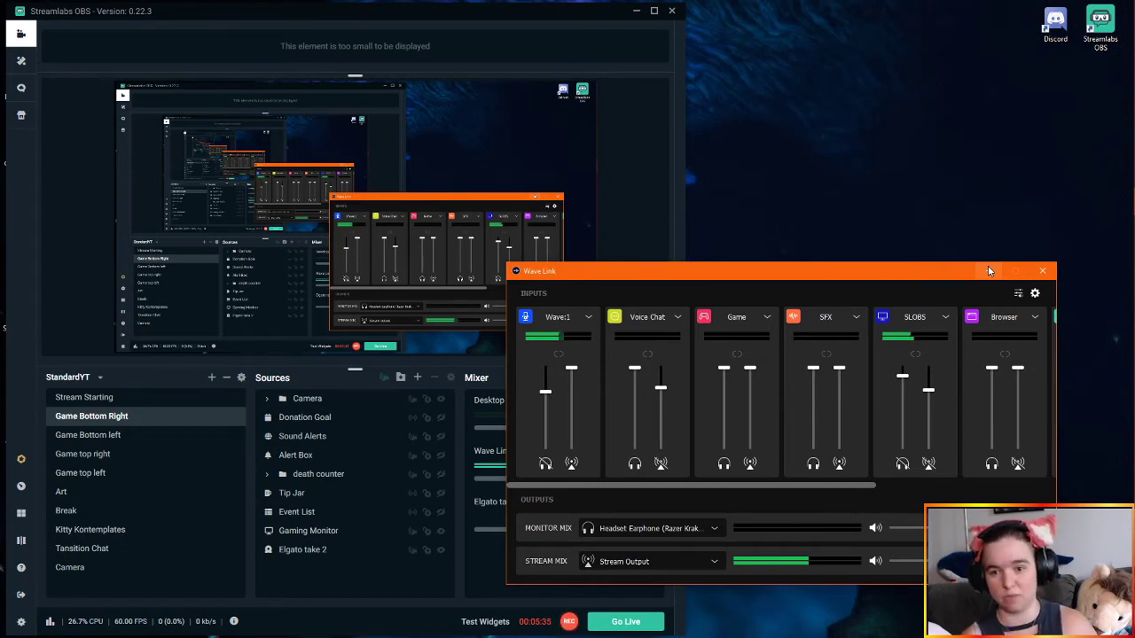
pyautogui.click(989, 271)
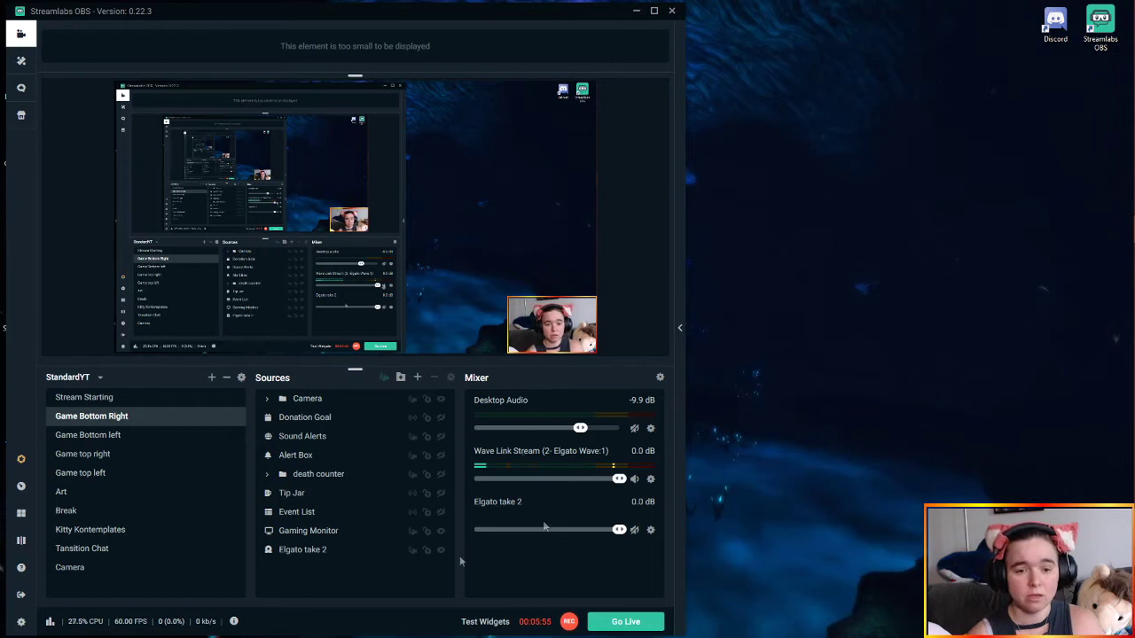
# - In Audio settings, keep Desktop Audio on Default and the mic on Wave Link Stream
pyautogui.click(22, 623)
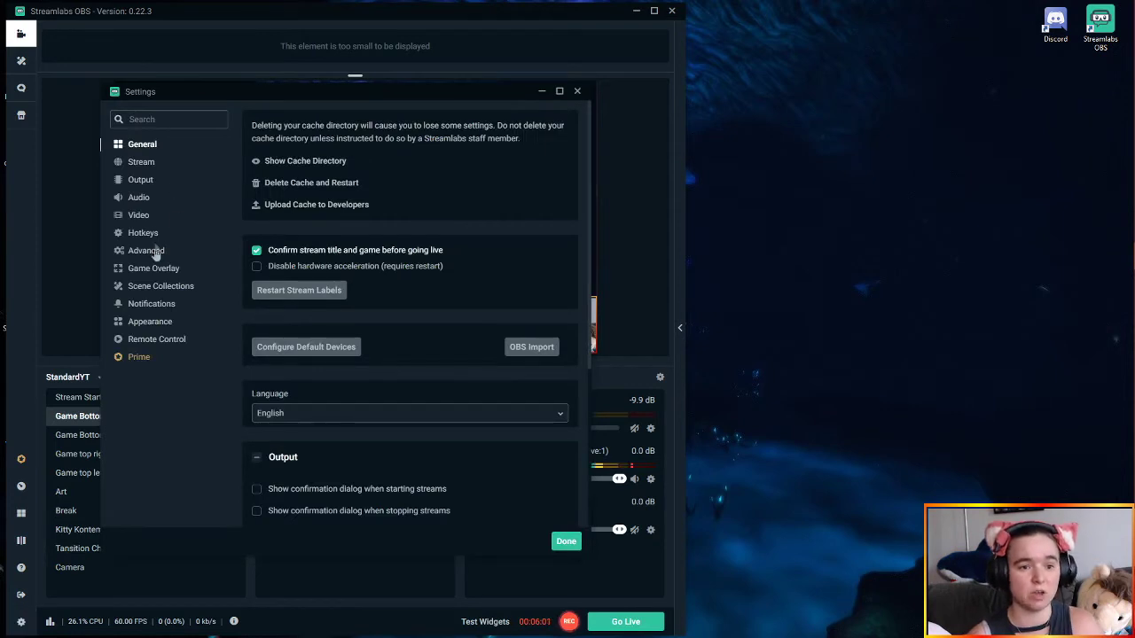
pyautogui.click(139, 198)
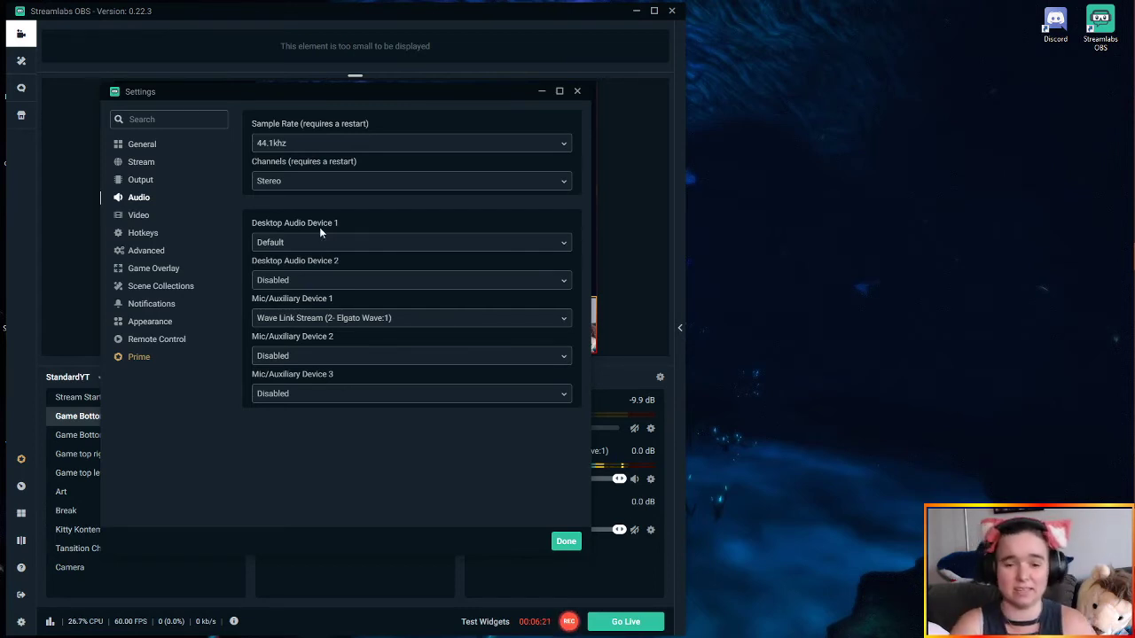
pyautogui.click(566, 542)
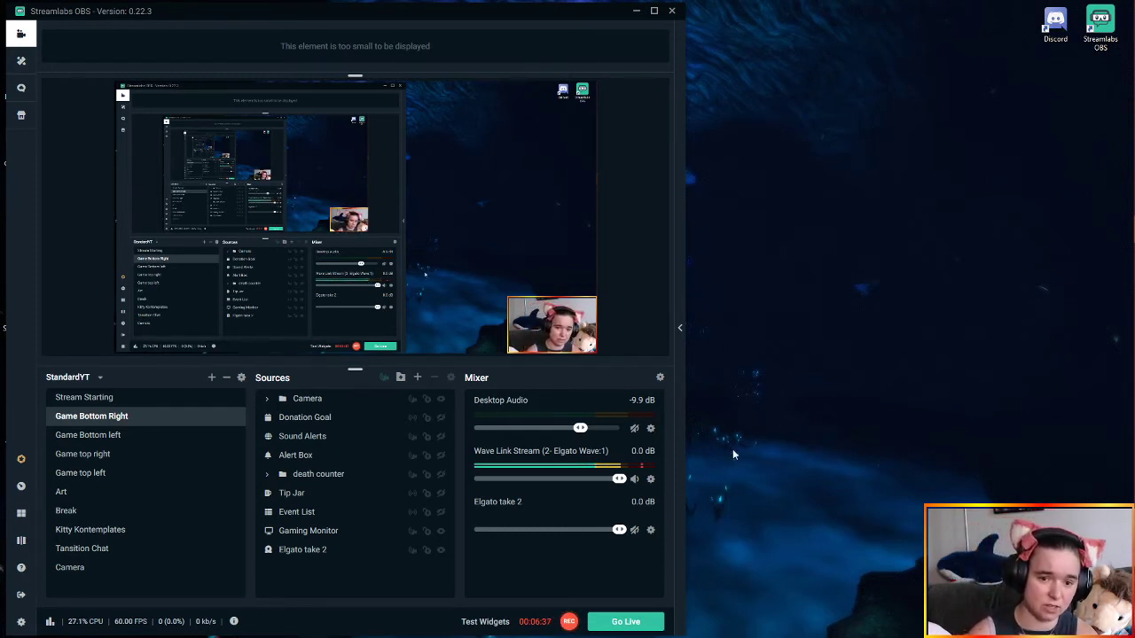
pyautogui.click(650, 428)
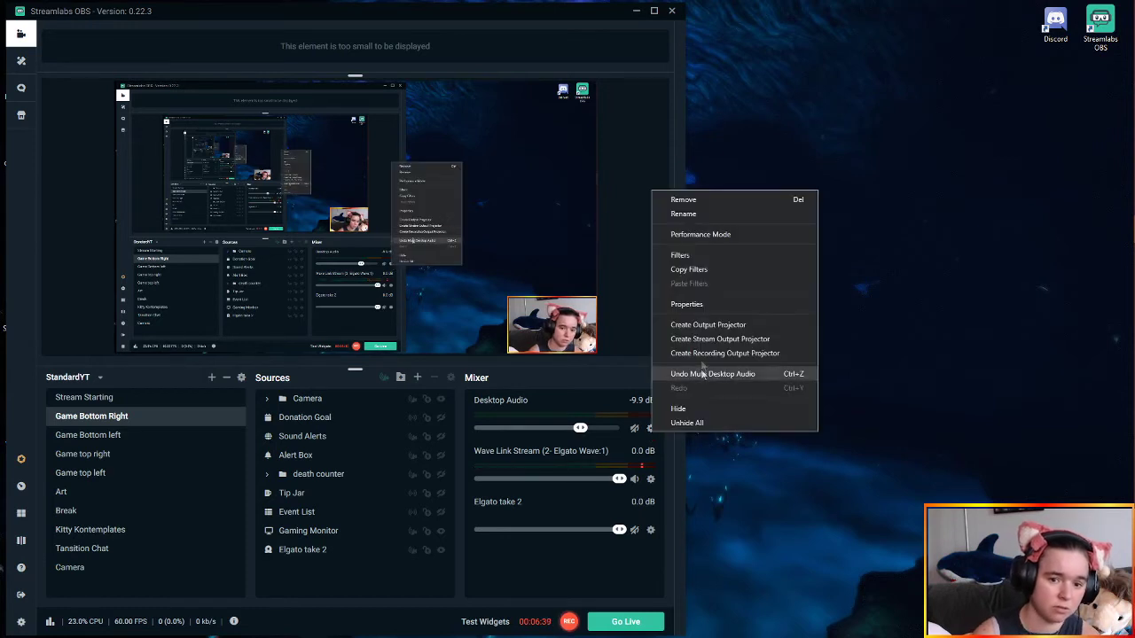
pyautogui.click(688, 304)
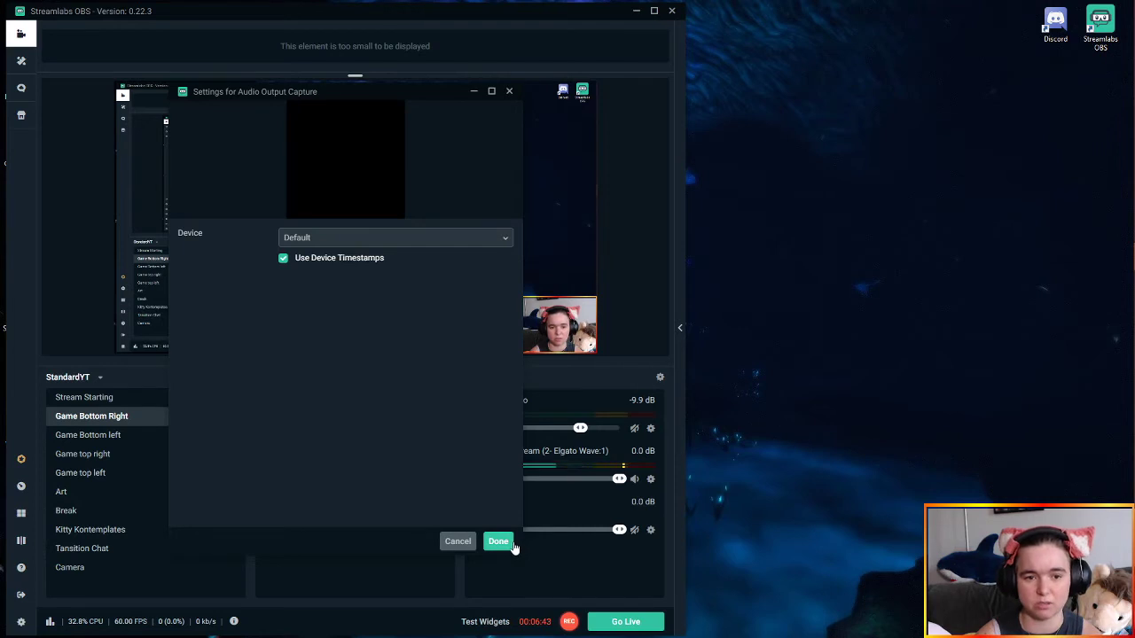
pyautogui.click(499, 541)
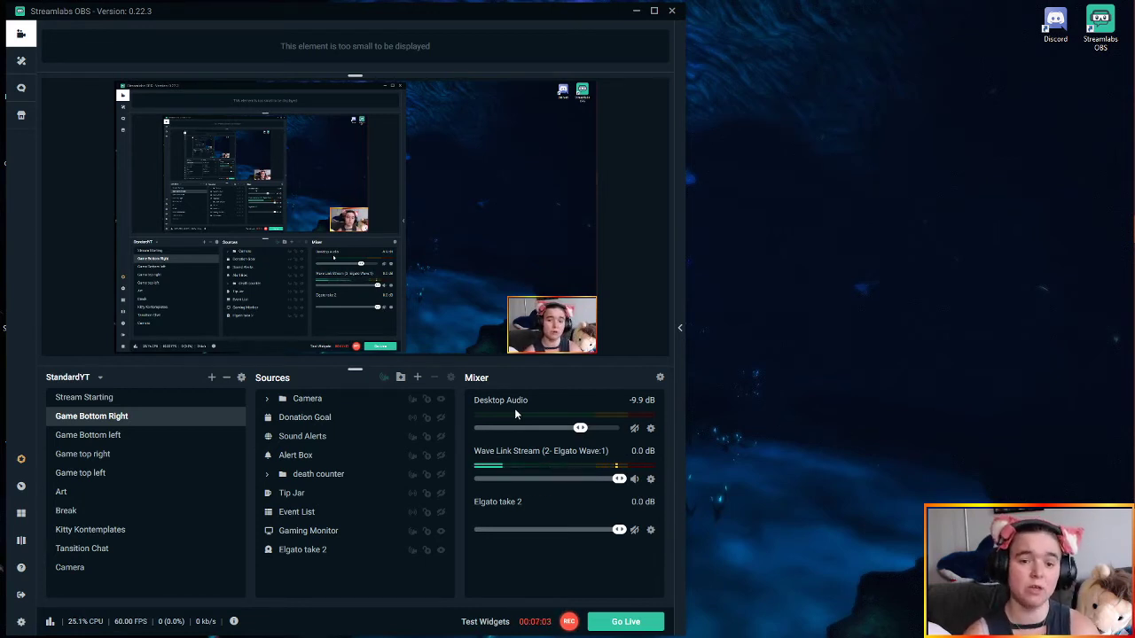
pyautogui.rightClick(299, 555)
# - Give Elgato take 2 the custom audio device Game Capture HD60 S (Audio)
pyautogui.click(346, 458)
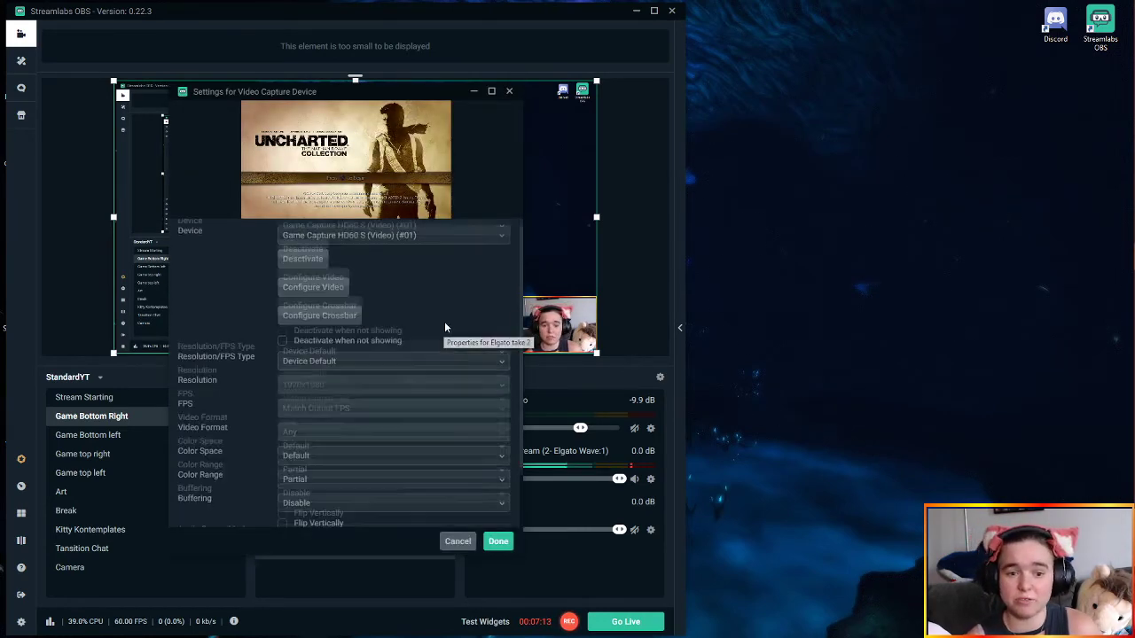
pyautogui.scroll(-2, 444, 321)
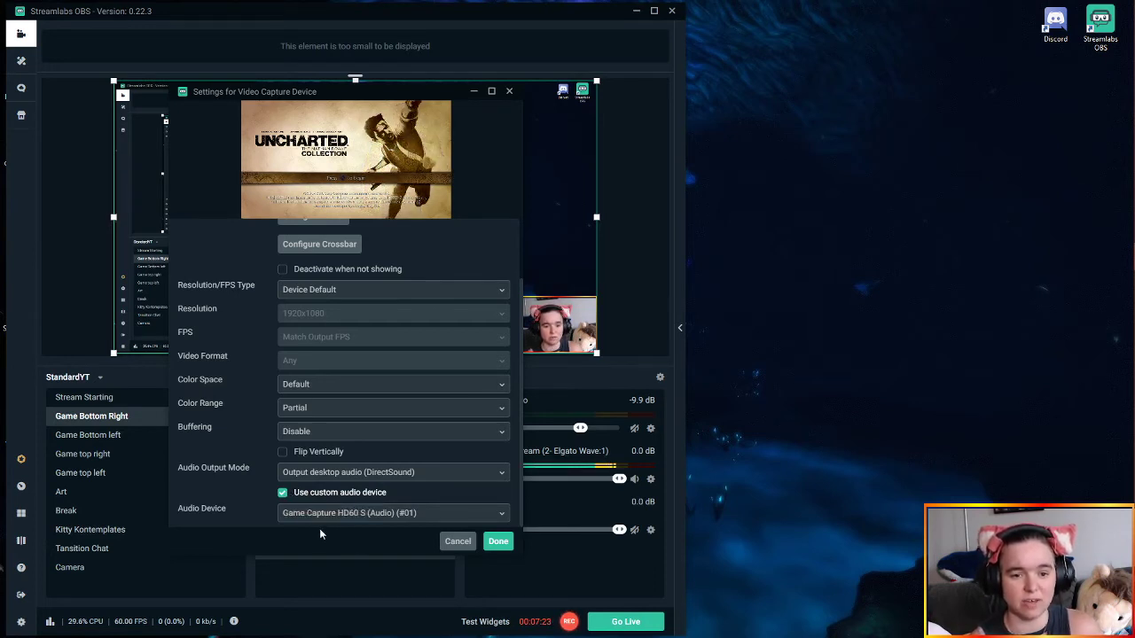
pyautogui.click(497, 542)
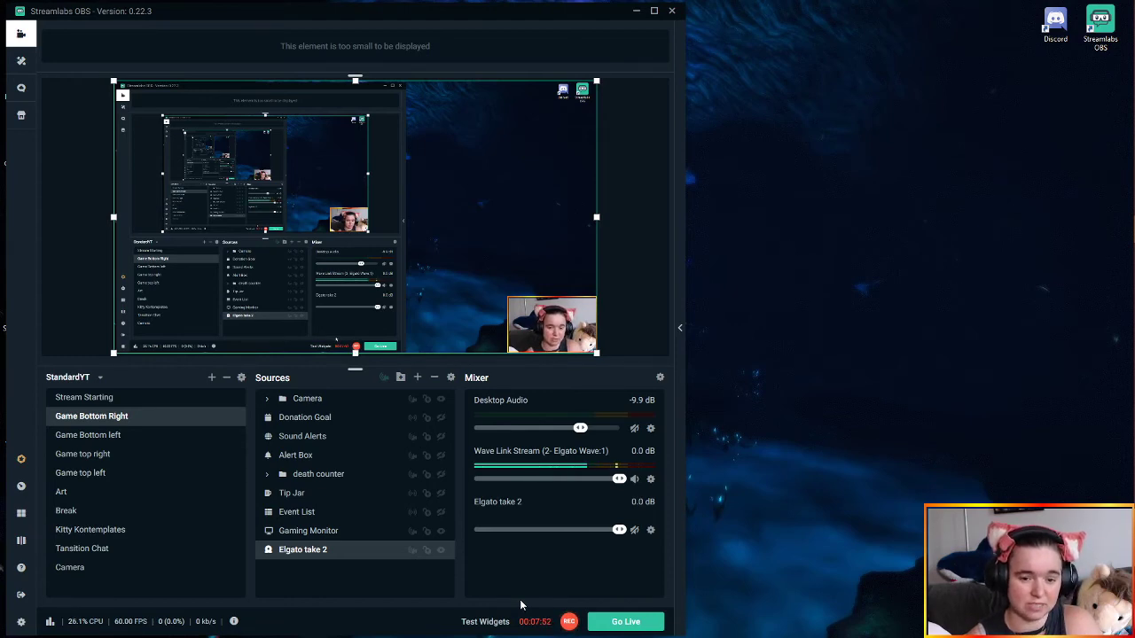
pyautogui.click(23, 619)
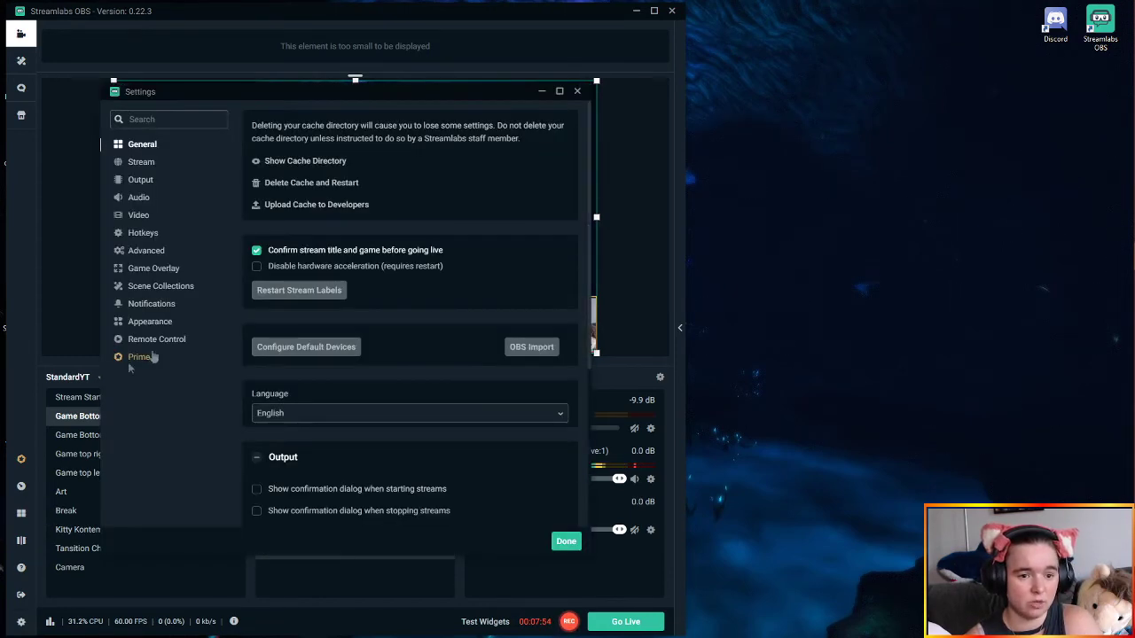
pyautogui.click(148, 216)
pyautogui.click(153, 200)
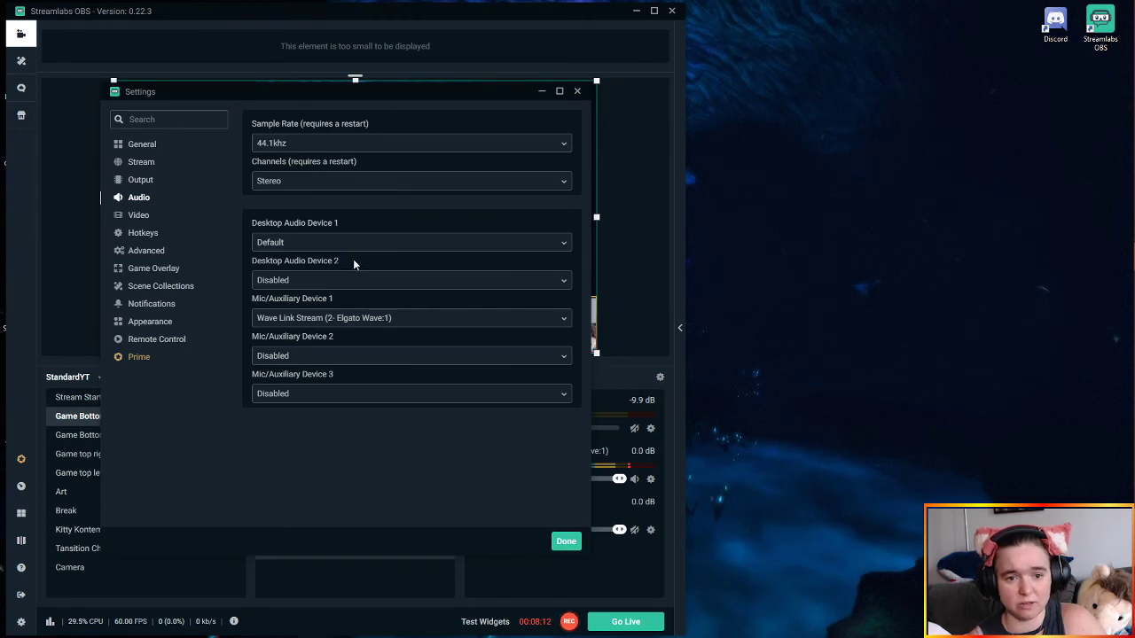
pyautogui.click(567, 541)
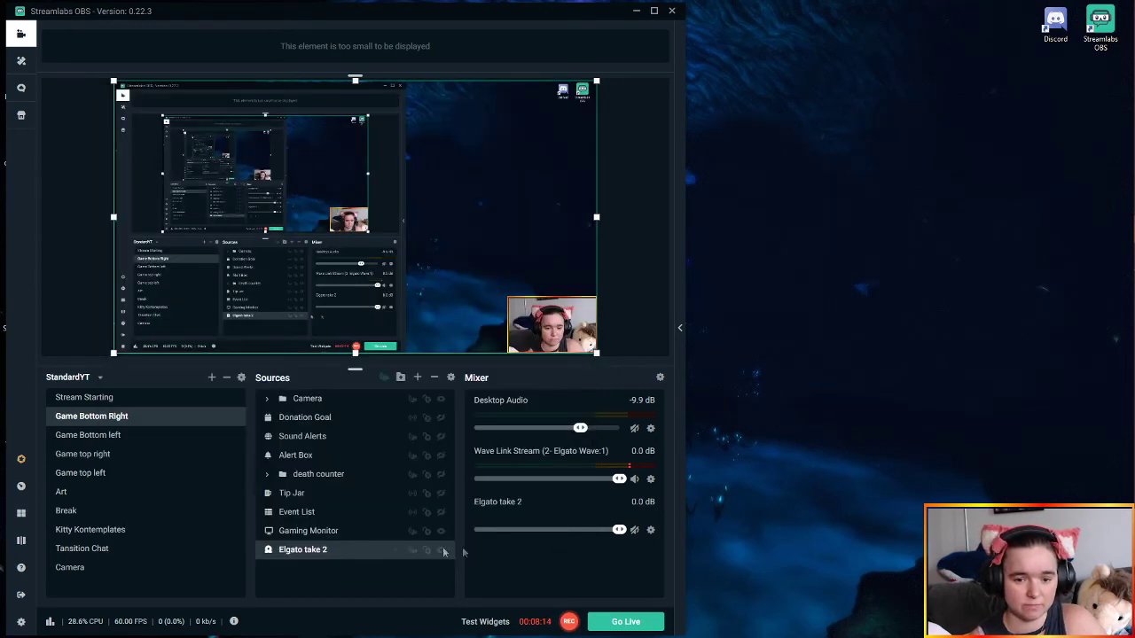
pyautogui.rightClick(308, 550)
pyautogui.click(335, 454)
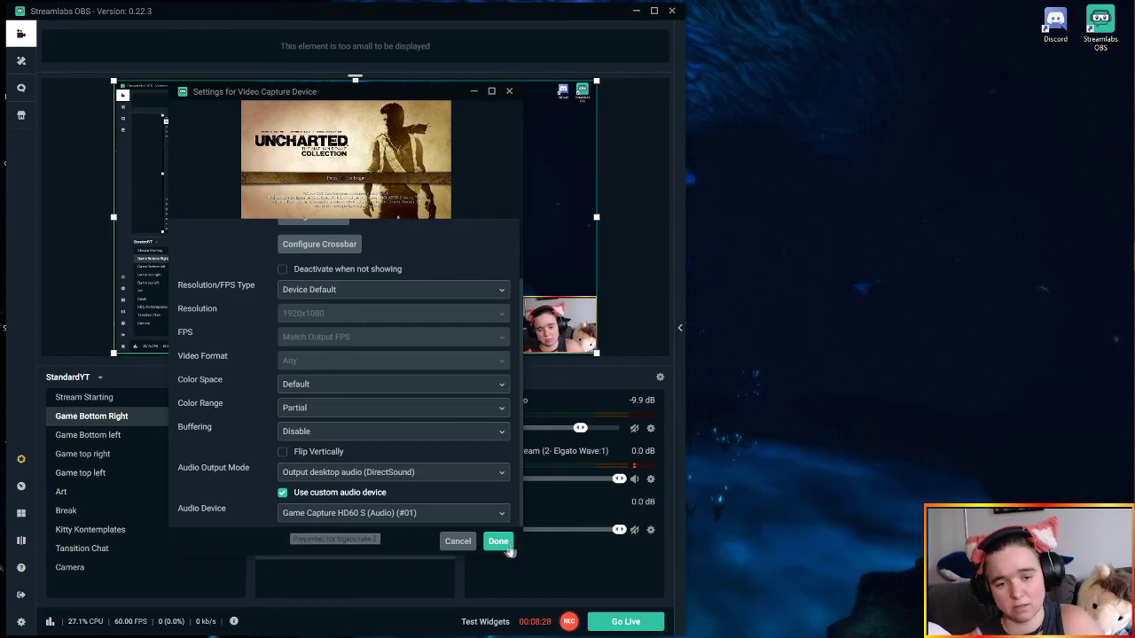
pyautogui.click(499, 542)
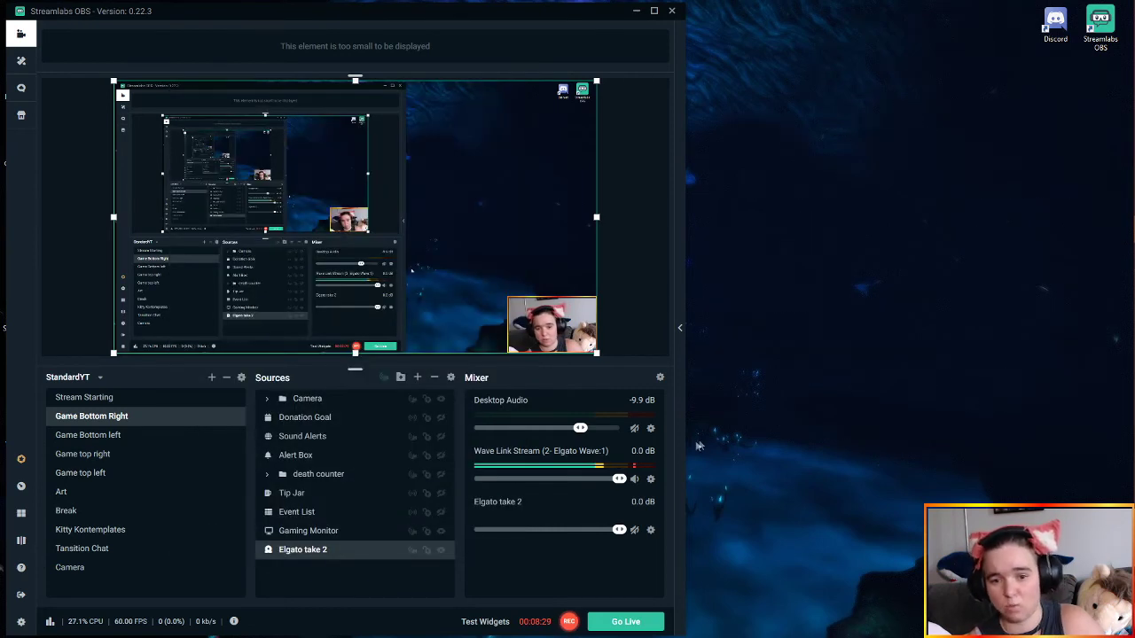
# - Unmute Desktop Audio in the mixer so it registers at -9.9 dB
pyautogui.click(635, 430)
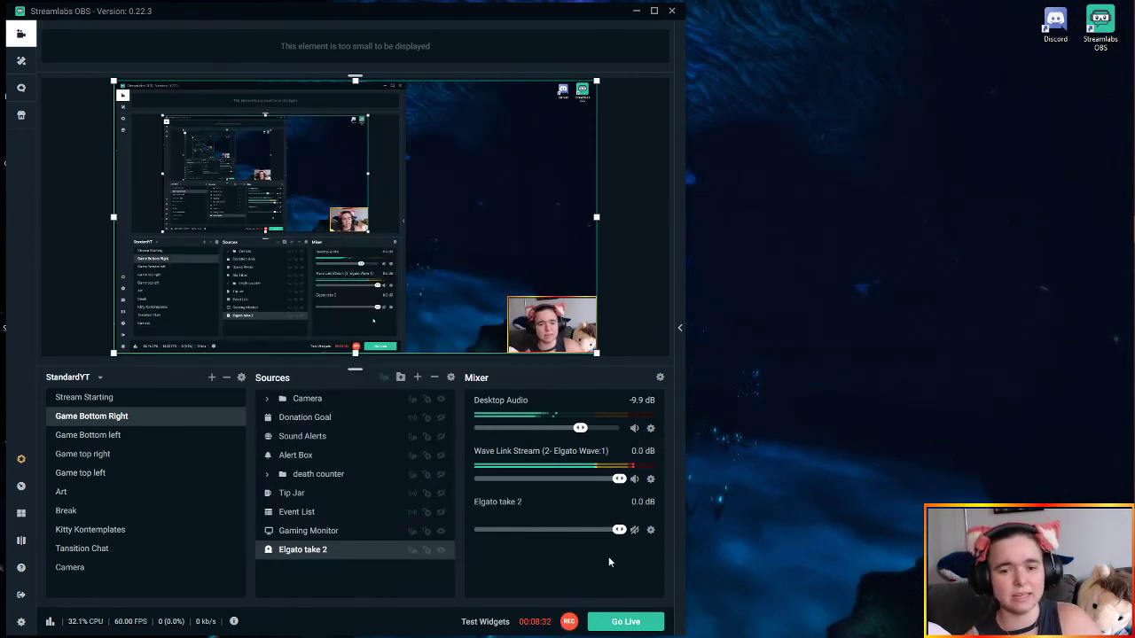